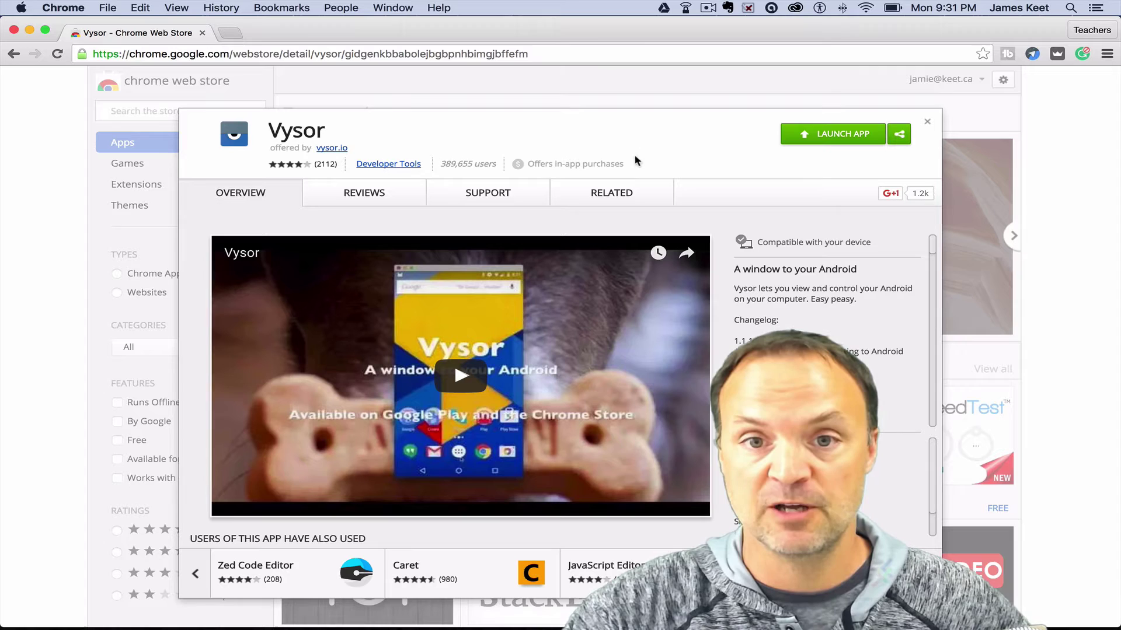
Launch Vysor and try 750Kbps image quality, cancelling the Pro-only notice so 500Kbps stays.
{"action": "left_click", "coordinate": [838, 133]}
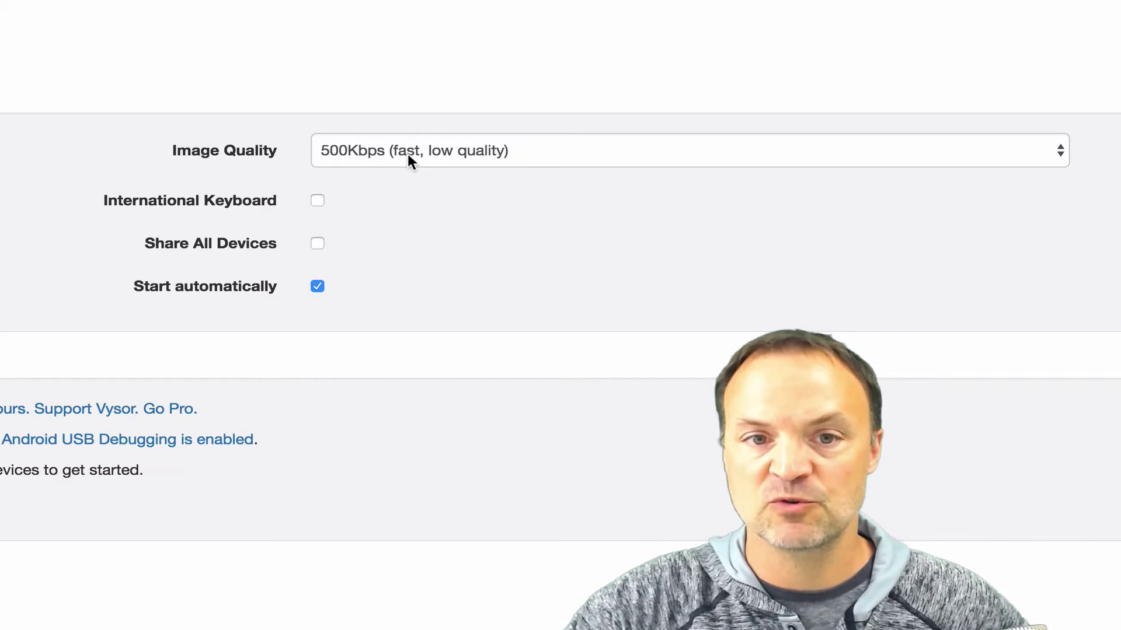
{"action": "left_click", "coordinate": [580, 146]}
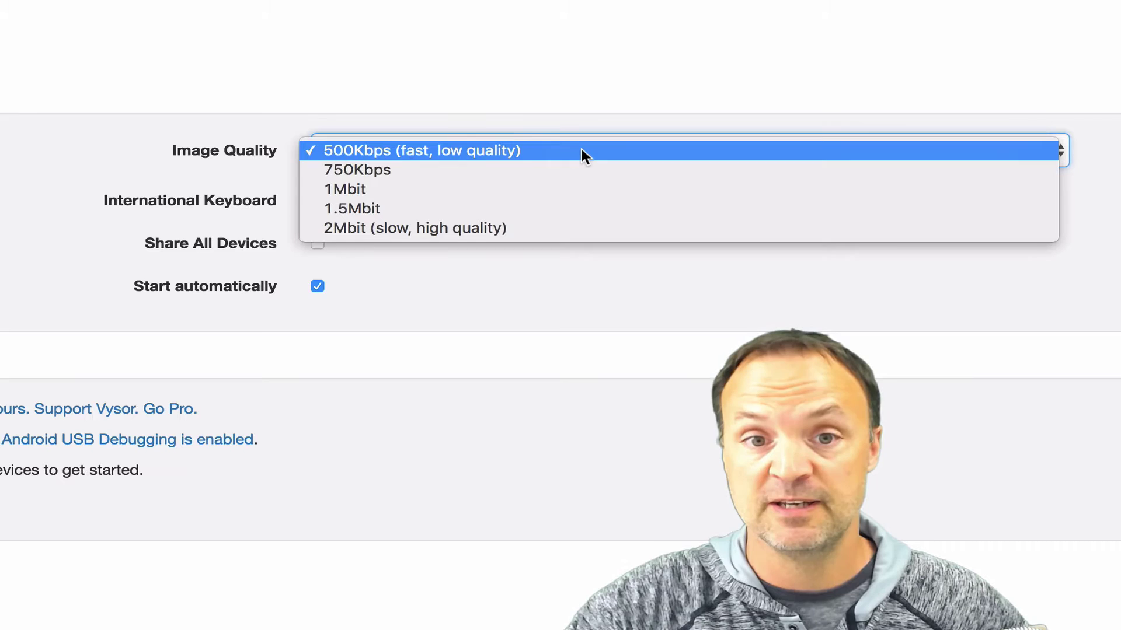
{"action": "left_click", "coordinate": [501, 169]}
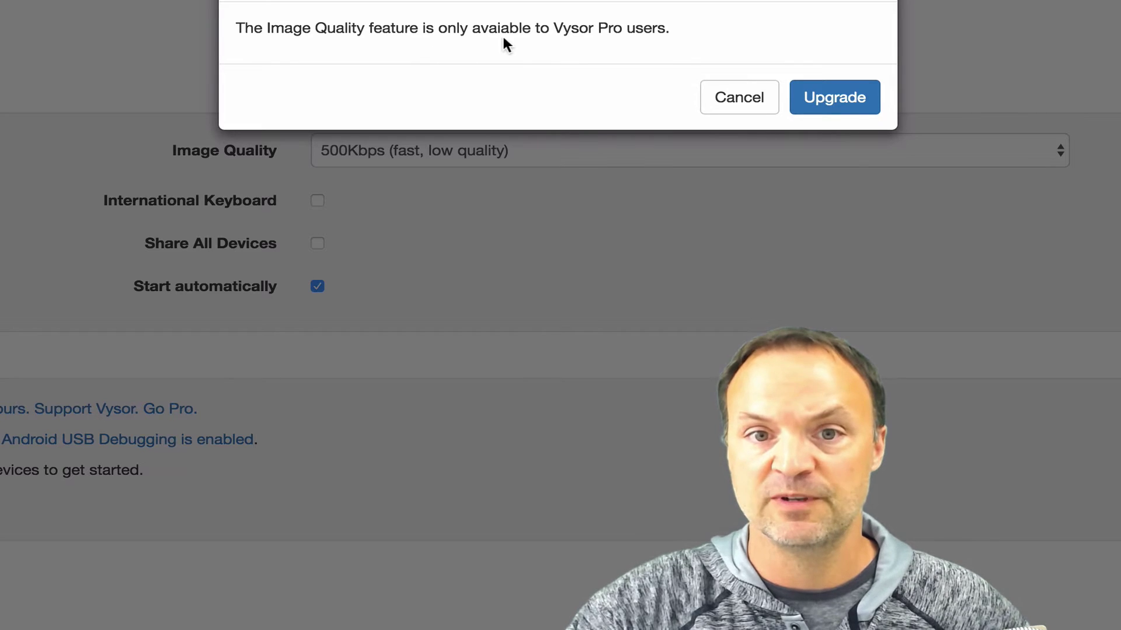
{"action": "left_click", "coordinate": [745, 111]}
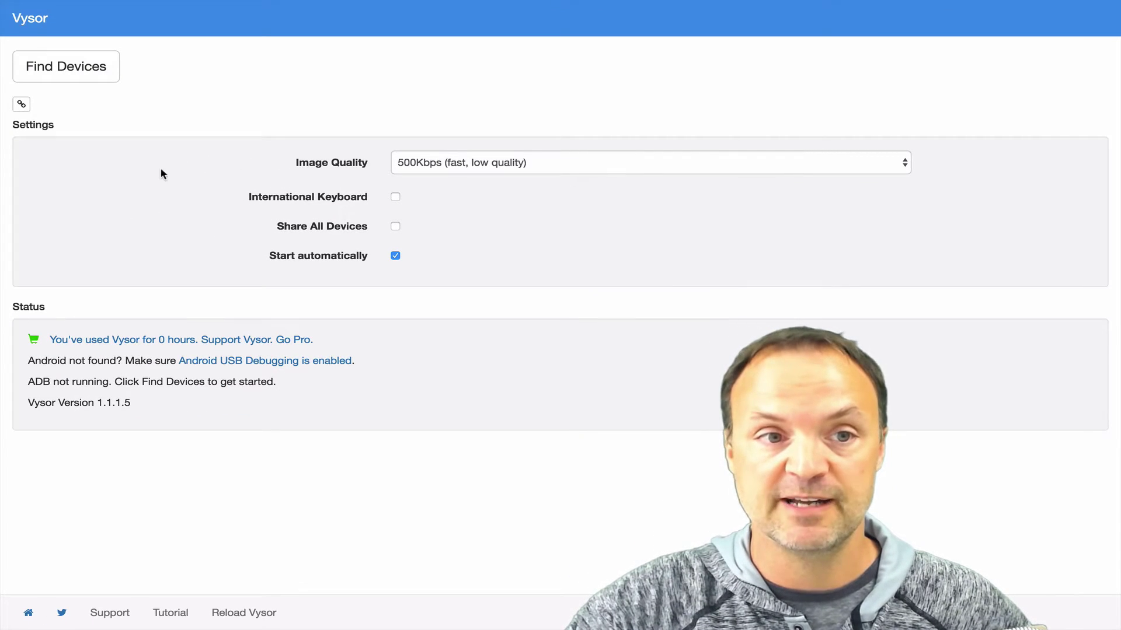
Find devices and select the XT1097 from motorola to start mirroring its screen.
{"action": "left_click", "coordinate": [74, 72]}
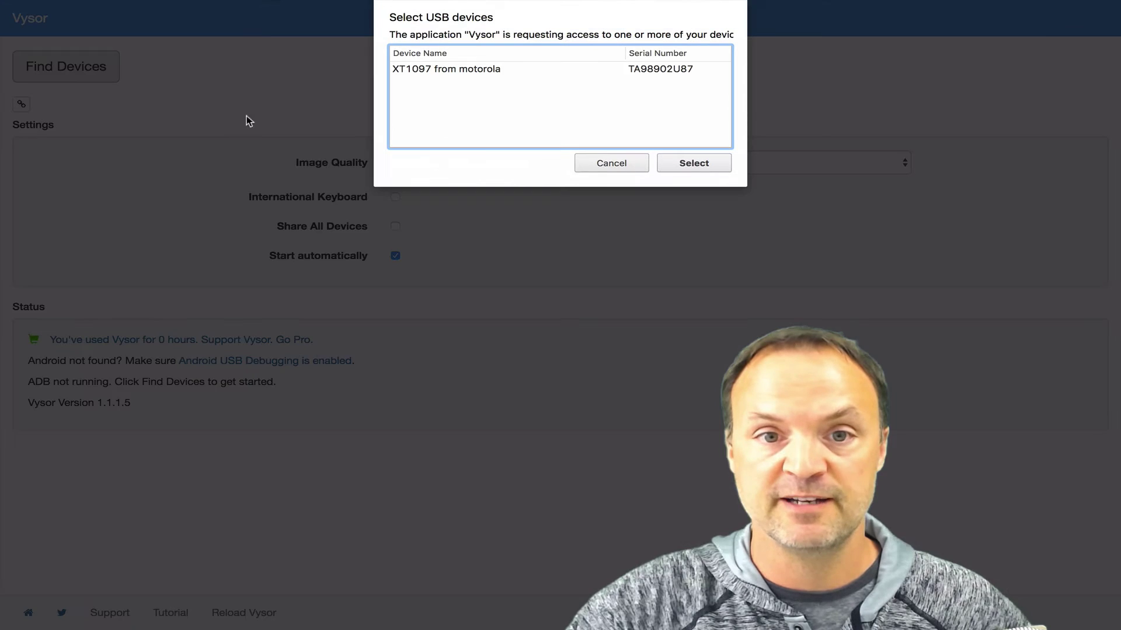
{"action": "left_click", "coordinate": [465, 72]}
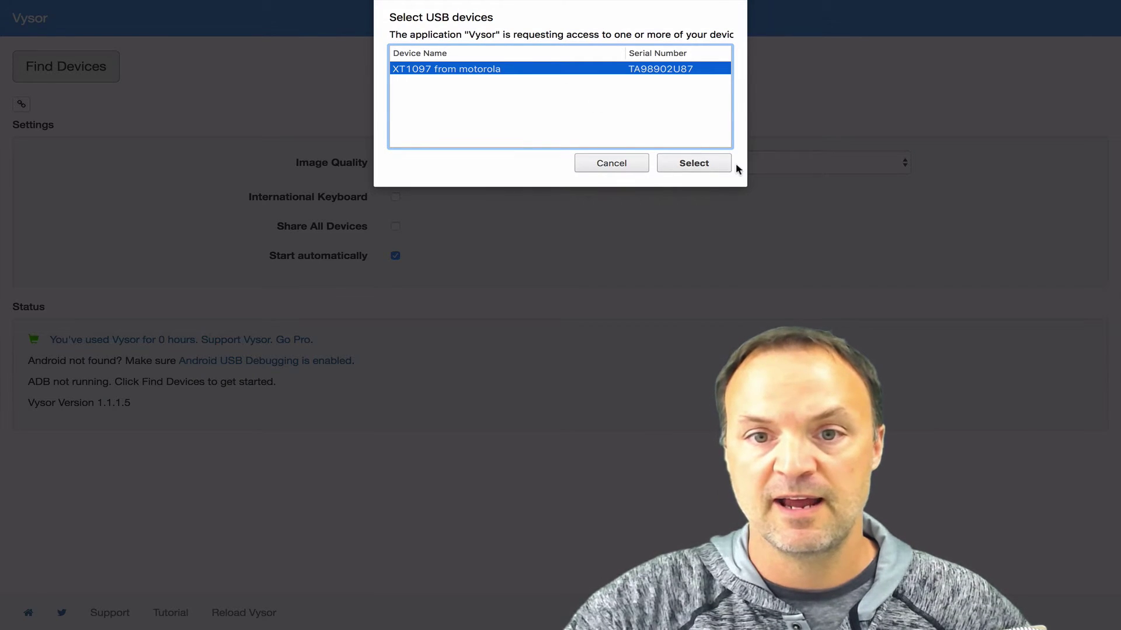
{"action": "left_click", "coordinate": [693, 163]}
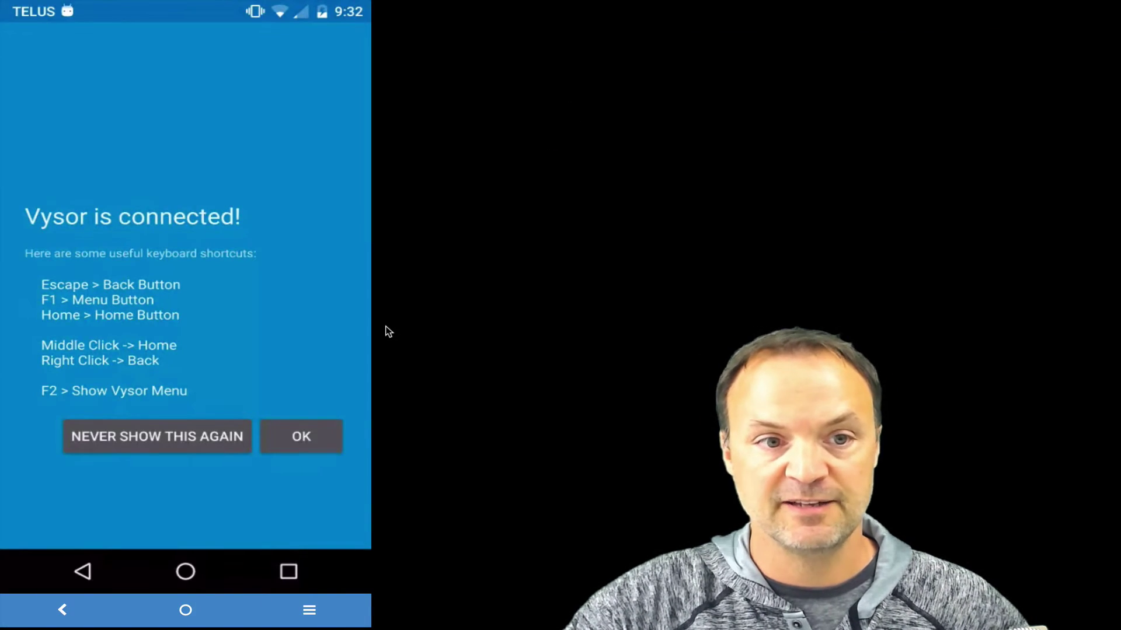
Dismiss the connected message and open Calendar from the phone's app drawer.
{"action": "left_click", "coordinate": [302, 436]}
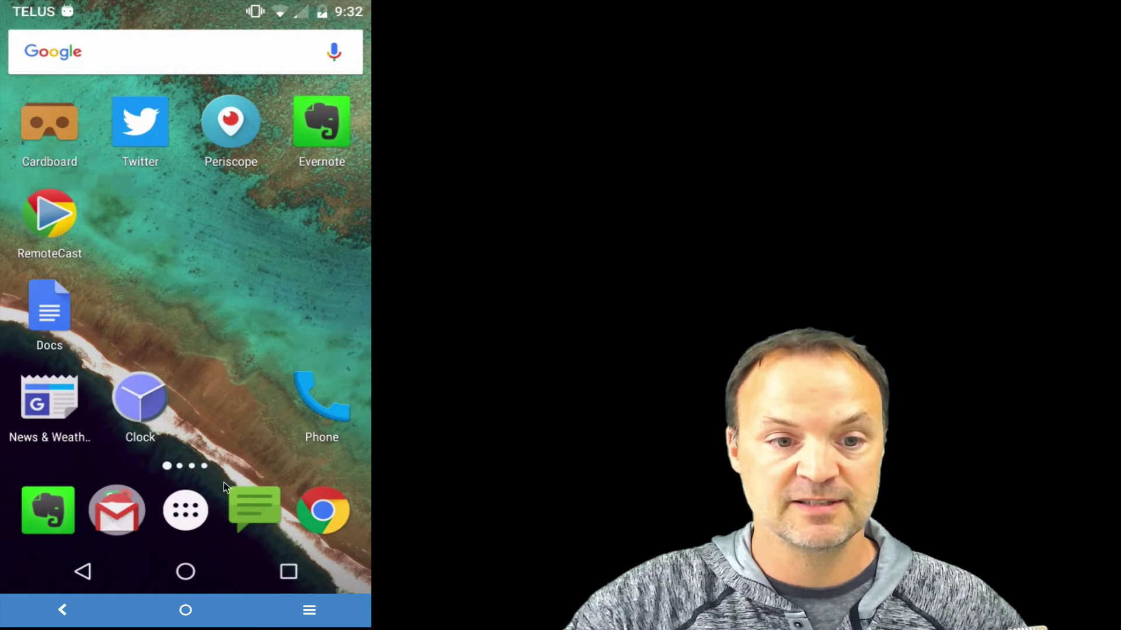
{"action": "left_click", "coordinate": [187, 510]}
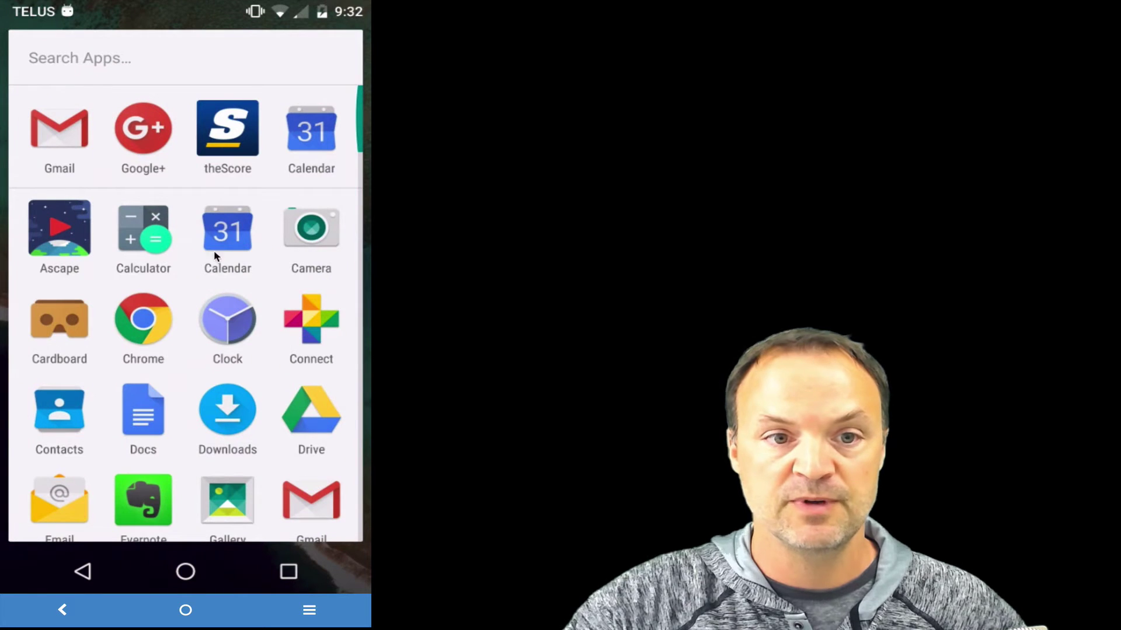
{"action": "left_click", "coordinate": [226, 234]}
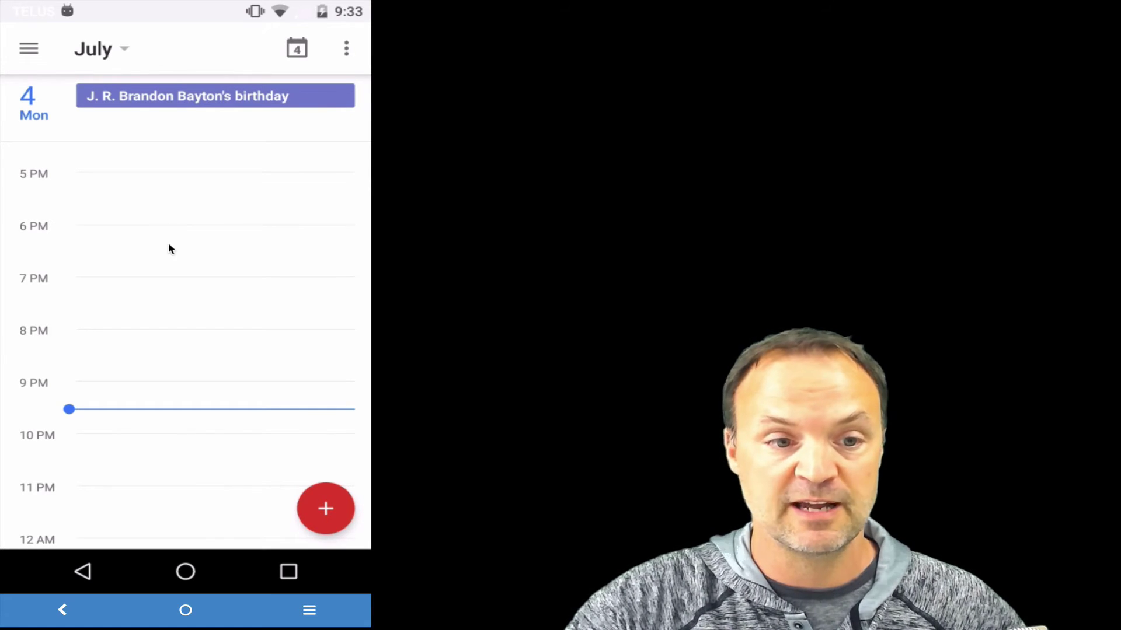
Return home, then switch to the Google app through the recent apps list.
{"action": "left_click", "coordinate": [183, 573]}
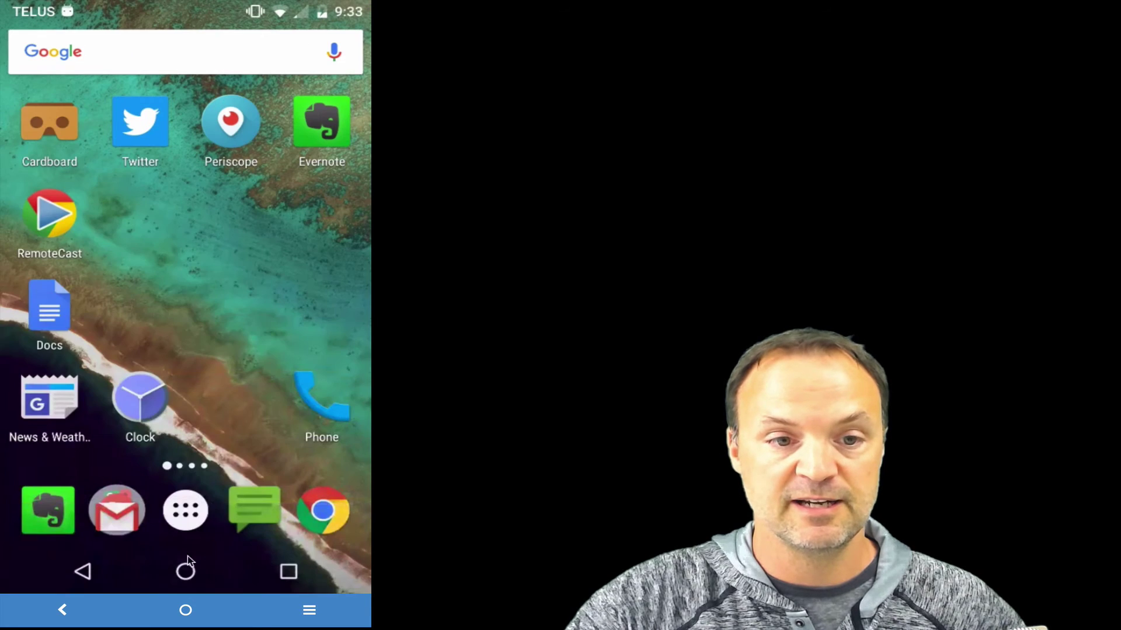
{"action": "left_click", "coordinate": [309, 609]}
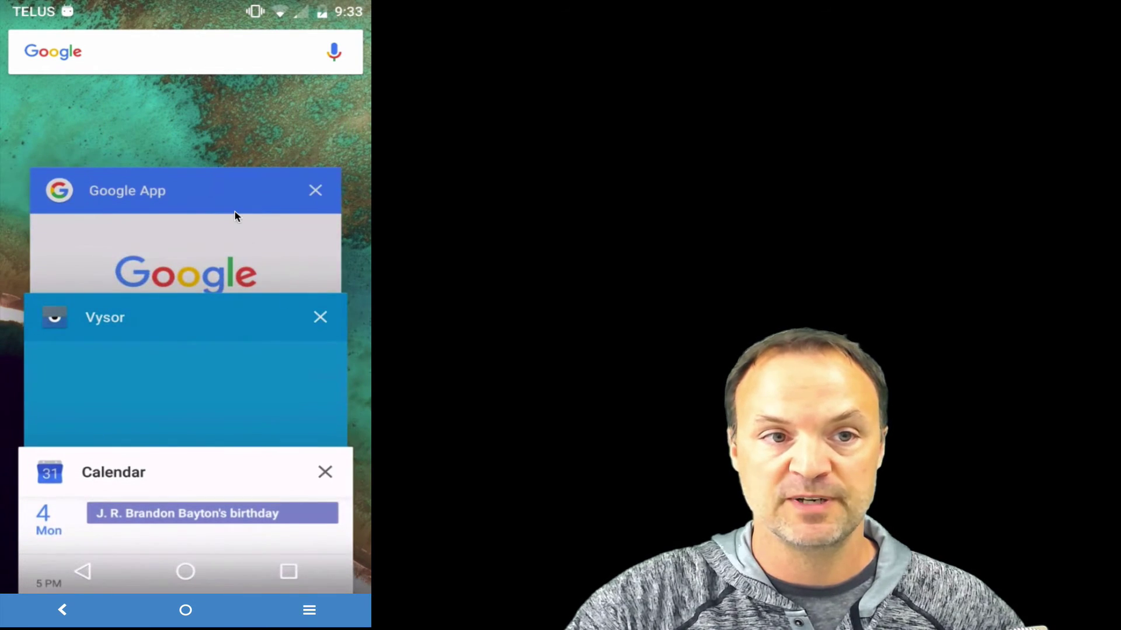
{"action": "left_click", "coordinate": [234, 211]}
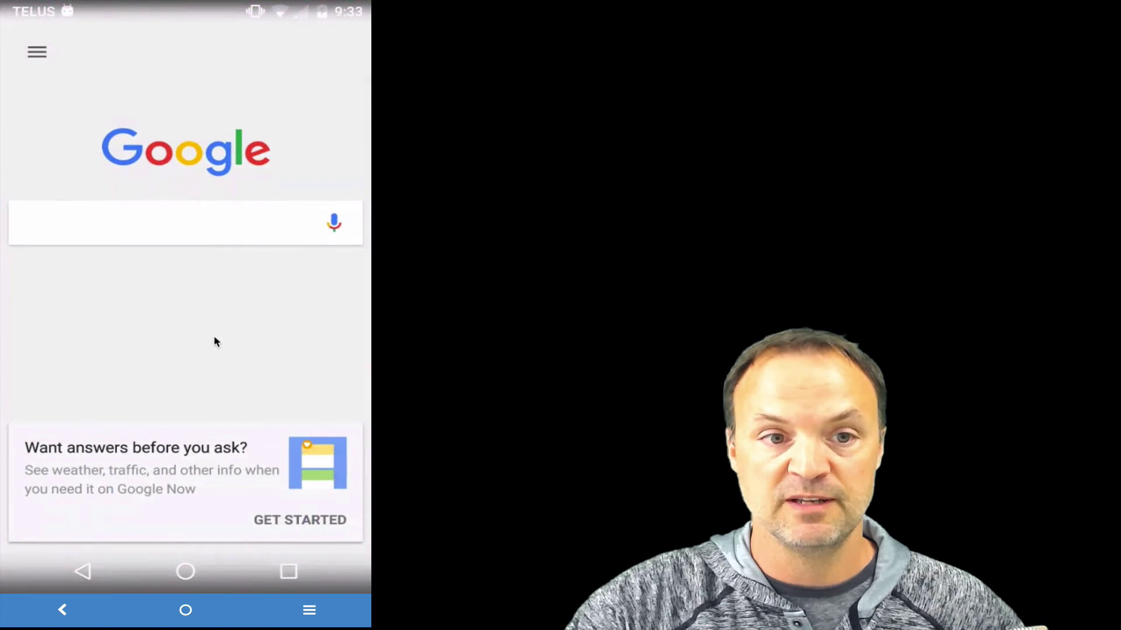